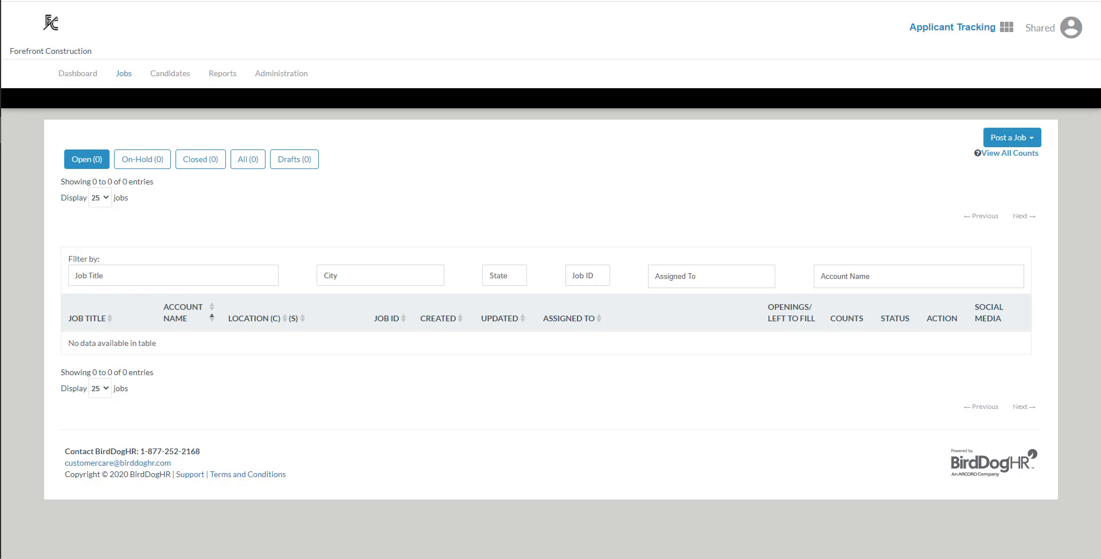
# Start a new job posting from the Foreman template
pyautogui.click(1032, 140)
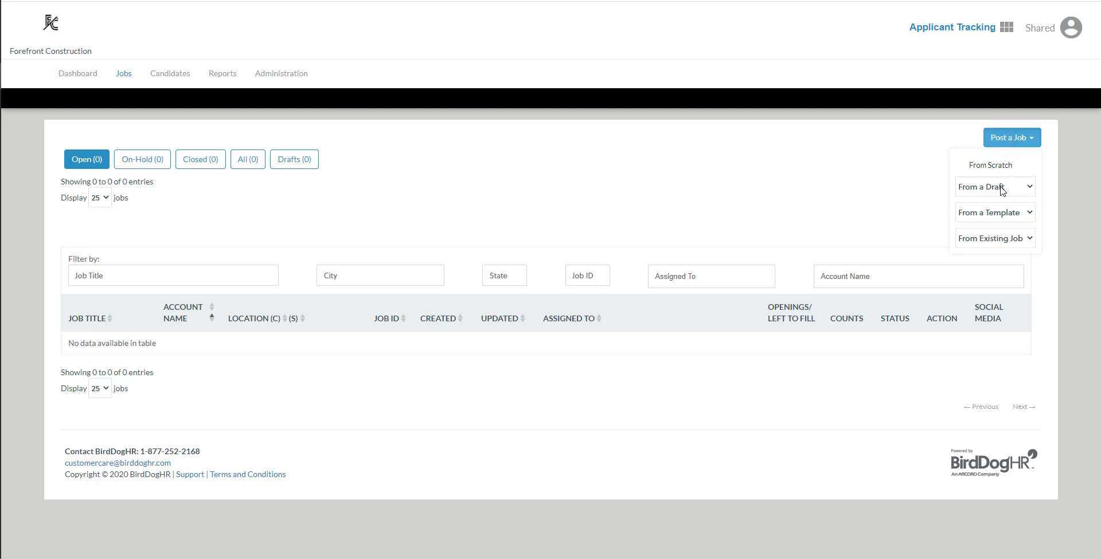
pyautogui.click(996, 216)
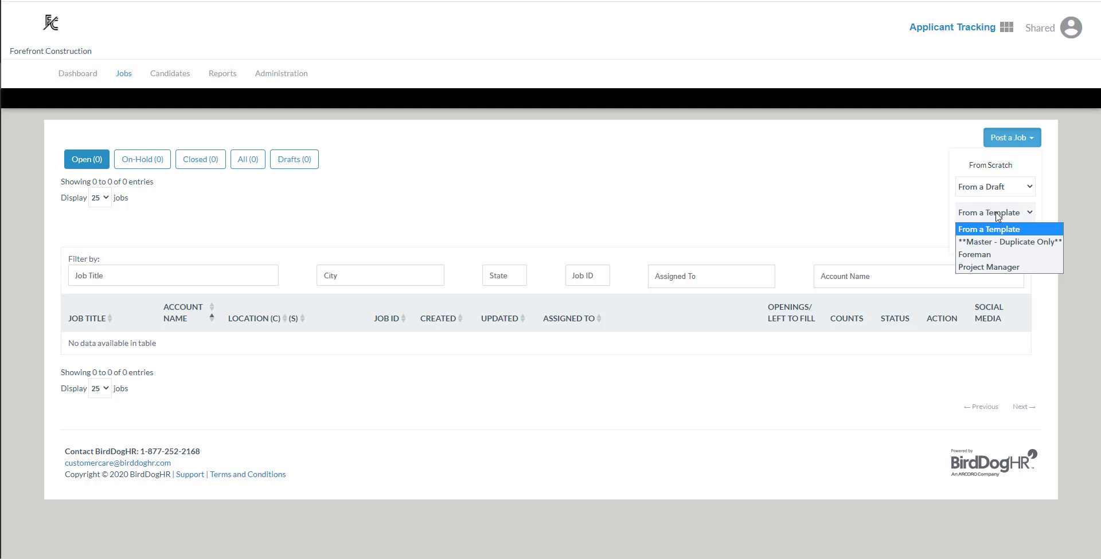
pyautogui.click(979, 256)
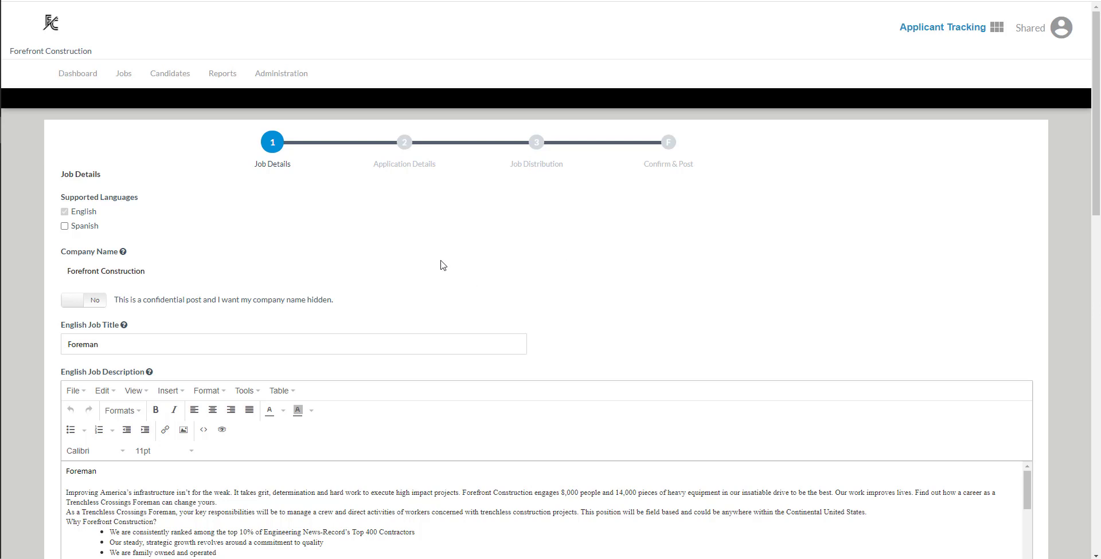
# Review the posting's company name, confidentiality option, job title, job description and additional job information
pyautogui.moveTo(122, 251)
pyautogui.scroll(-1, 89, 232)
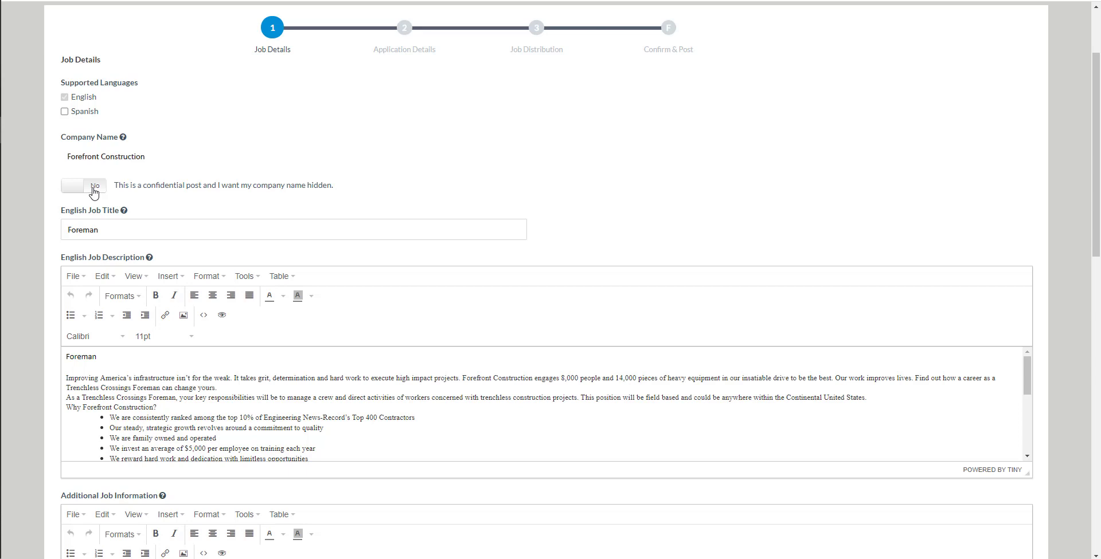
pyautogui.scroll(-1, 94, 193)
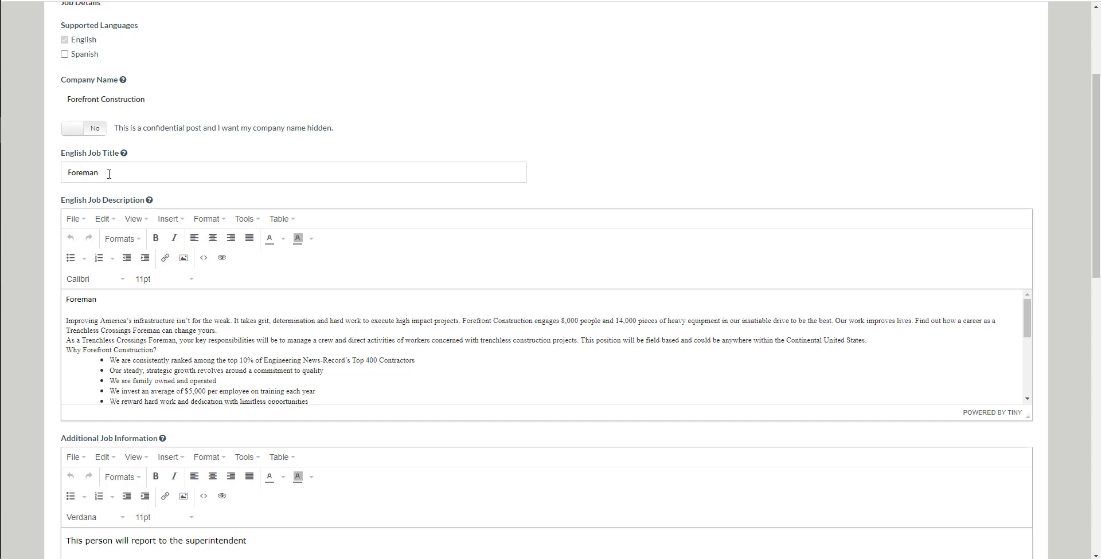
pyautogui.scroll(-2, 109, 174)
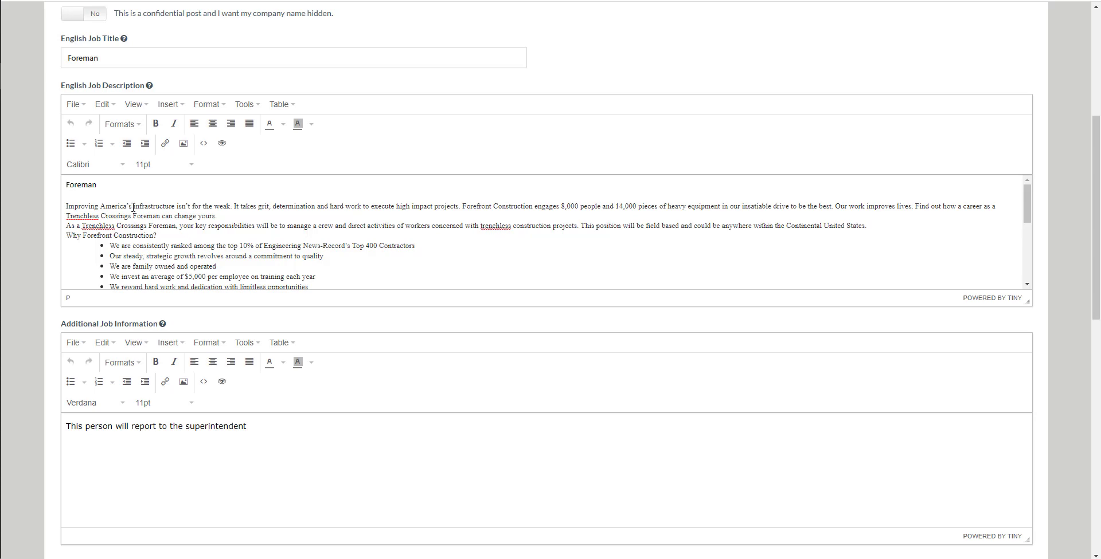
pyautogui.scroll(-10, 133, 209)
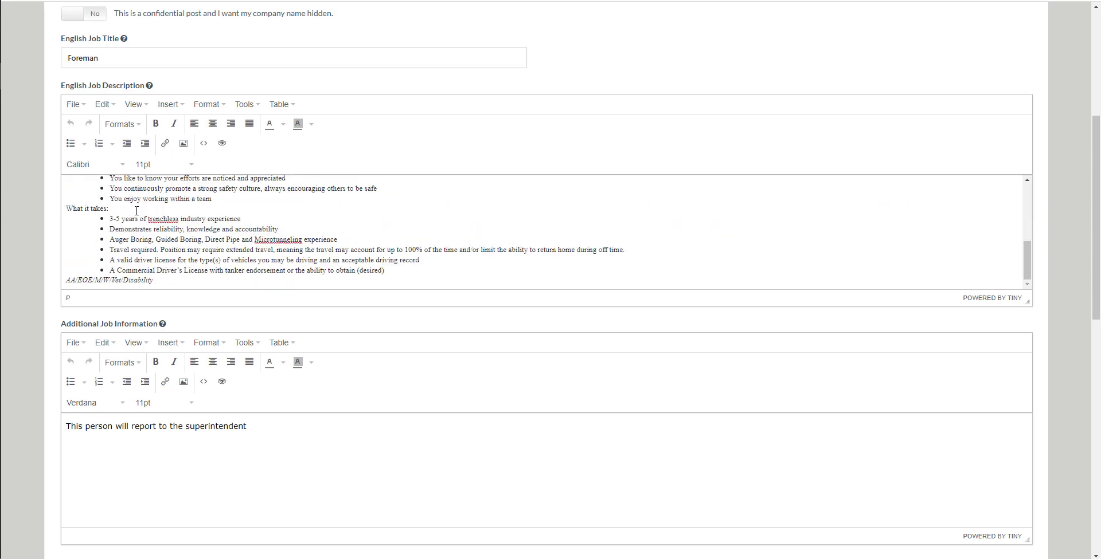
pyautogui.scroll(-2, 167, 241)
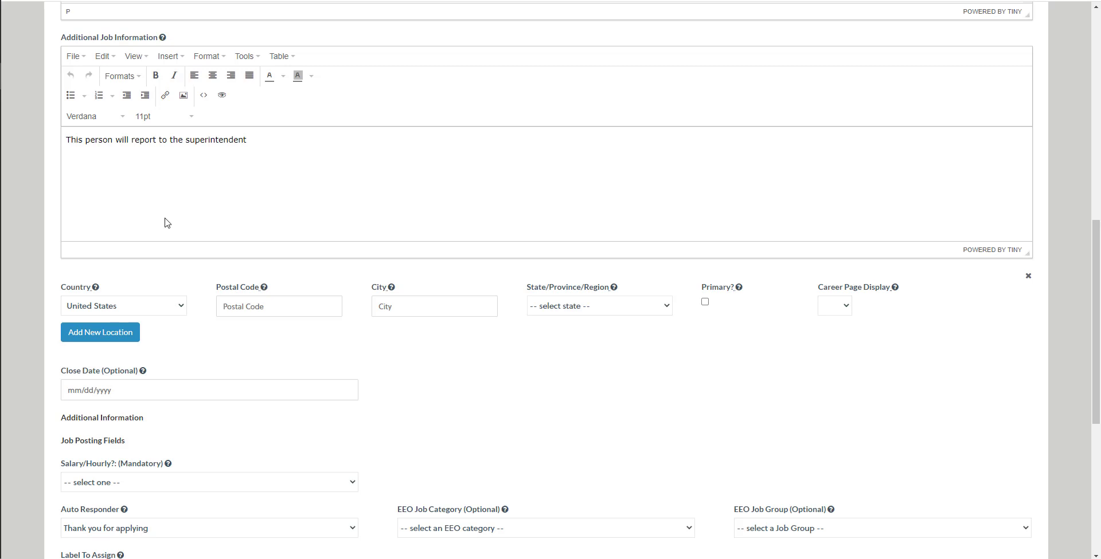
pyautogui.scroll(-1, 165, 223)
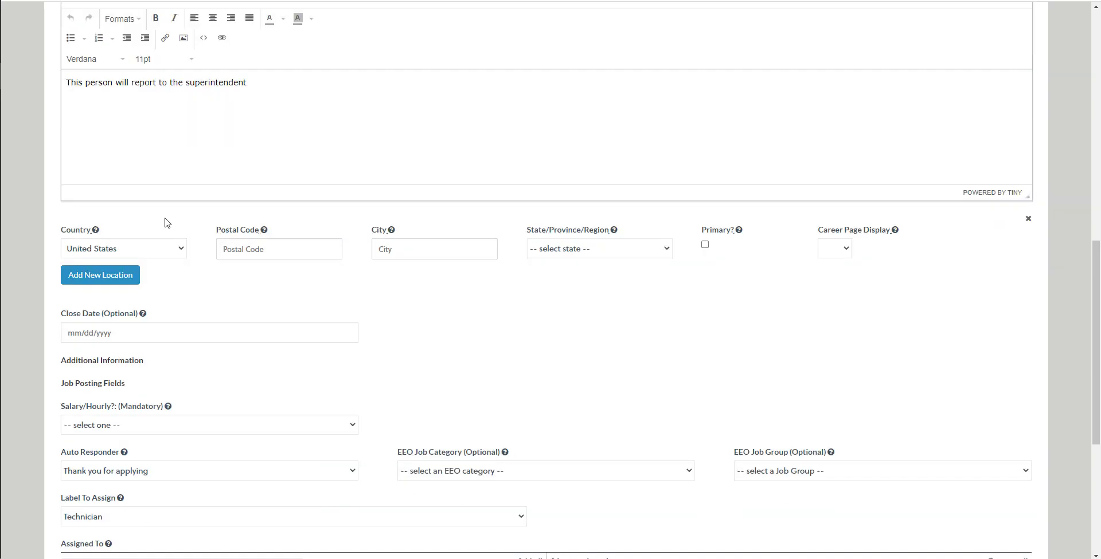
pyautogui.scroll(-1, 166, 223)
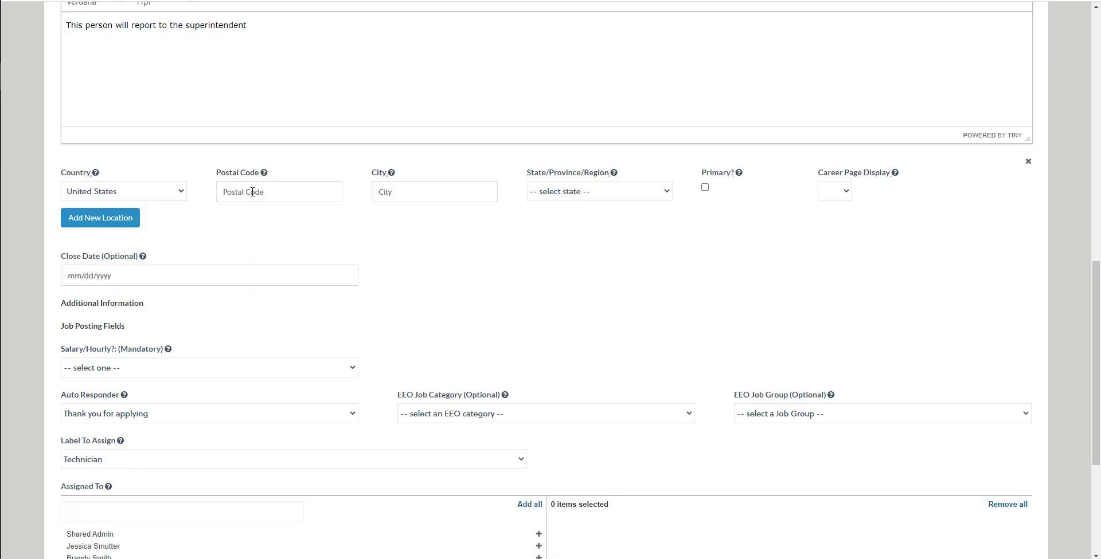
# Set the job location to postal code 50322 in Urbandale, Iowa, and mark it as the primary location
pyautogui.click(252, 192)
pyautogui.click(253, 192)
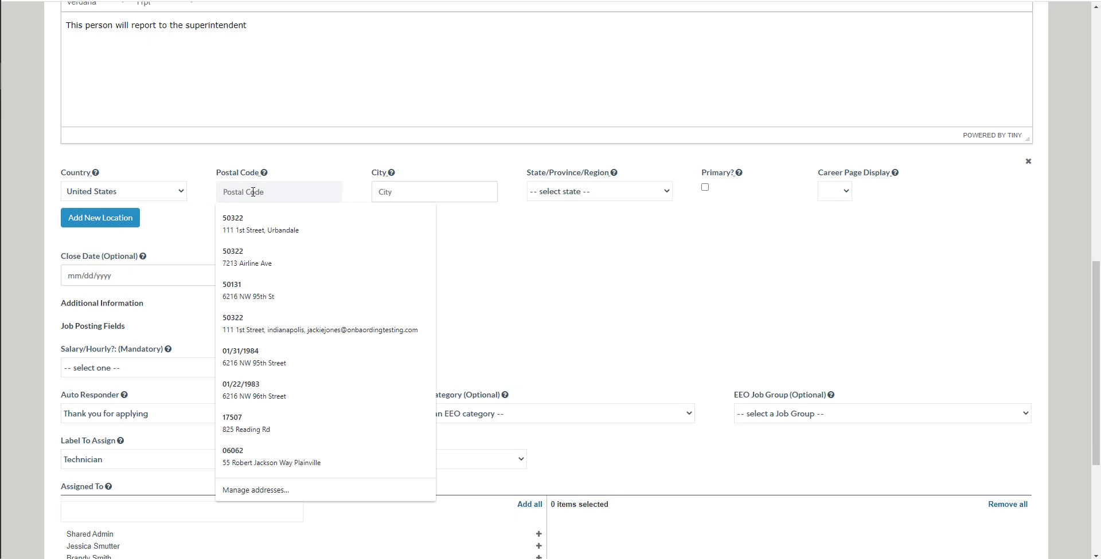
pyautogui.write('50322')
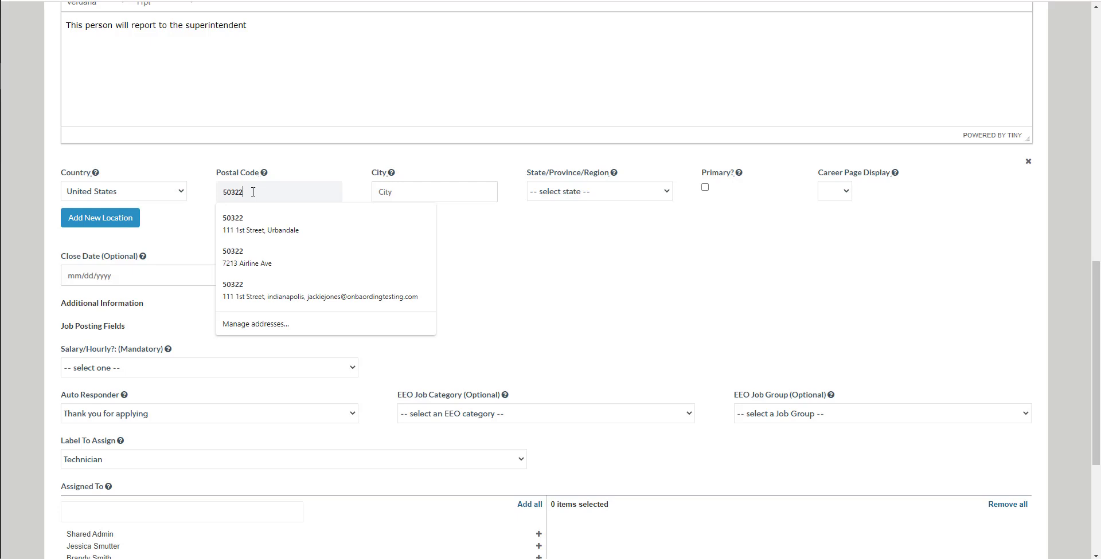
pyautogui.press('Tab')
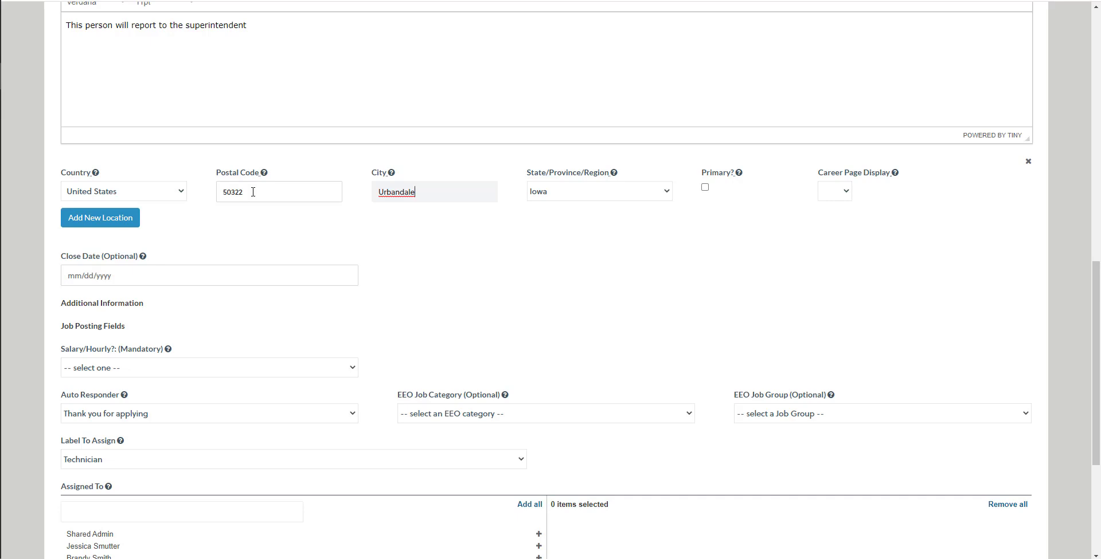
pyautogui.click(705, 191)
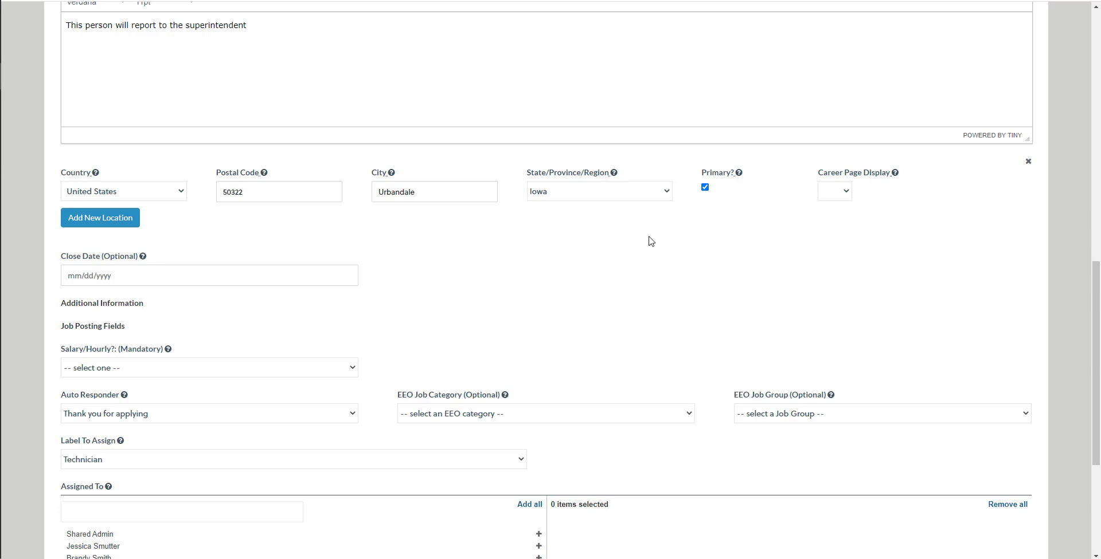
# Check the Career Page Display choices and the optional Close Date field without setting either
pyautogui.click(847, 195)
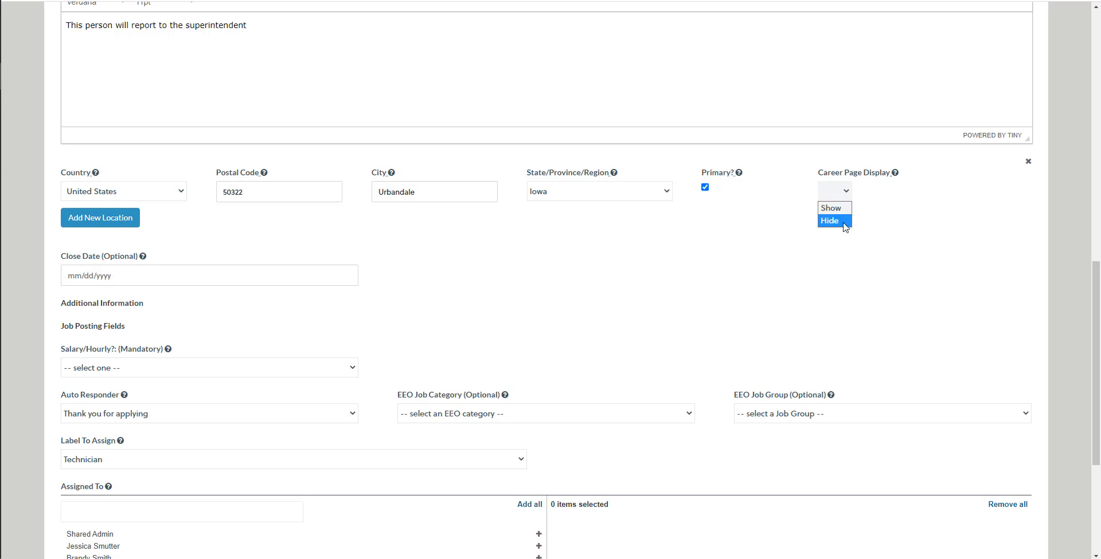
pyautogui.click(874, 203)
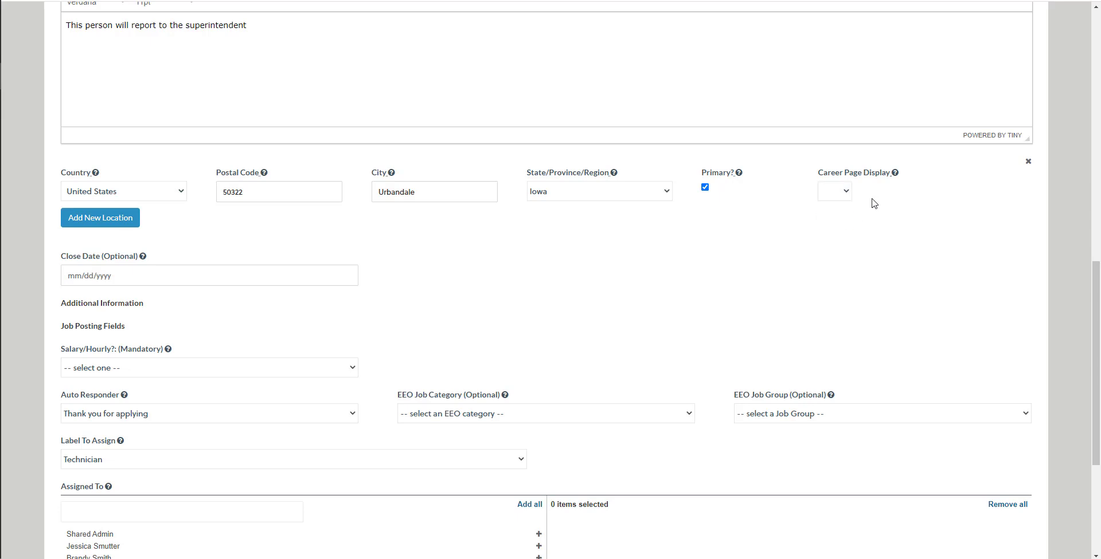
pyautogui.scroll(-1, 539, 266)
pyautogui.scroll(-1, 539, 265)
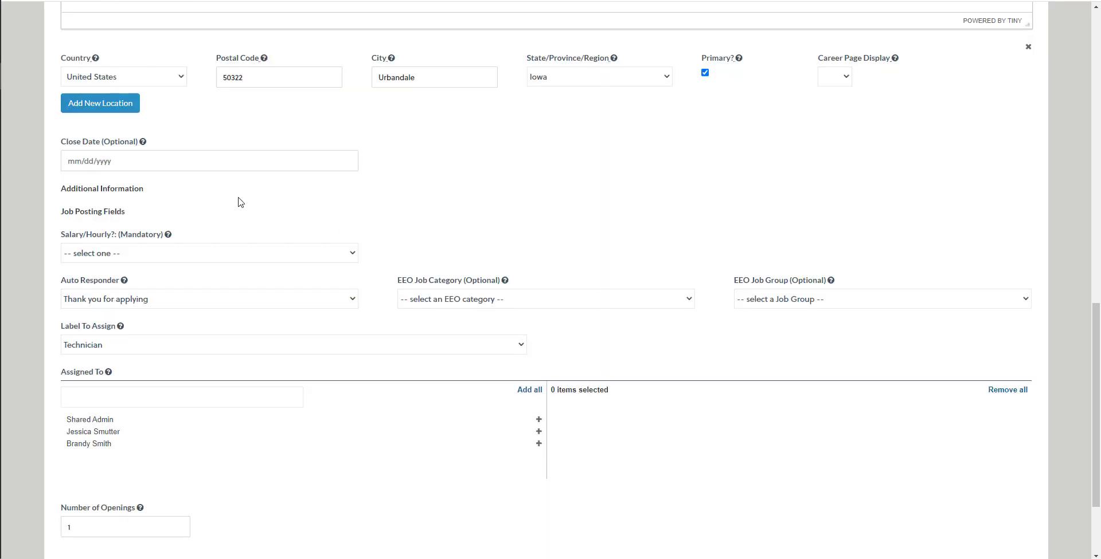
pyautogui.click(157, 159)
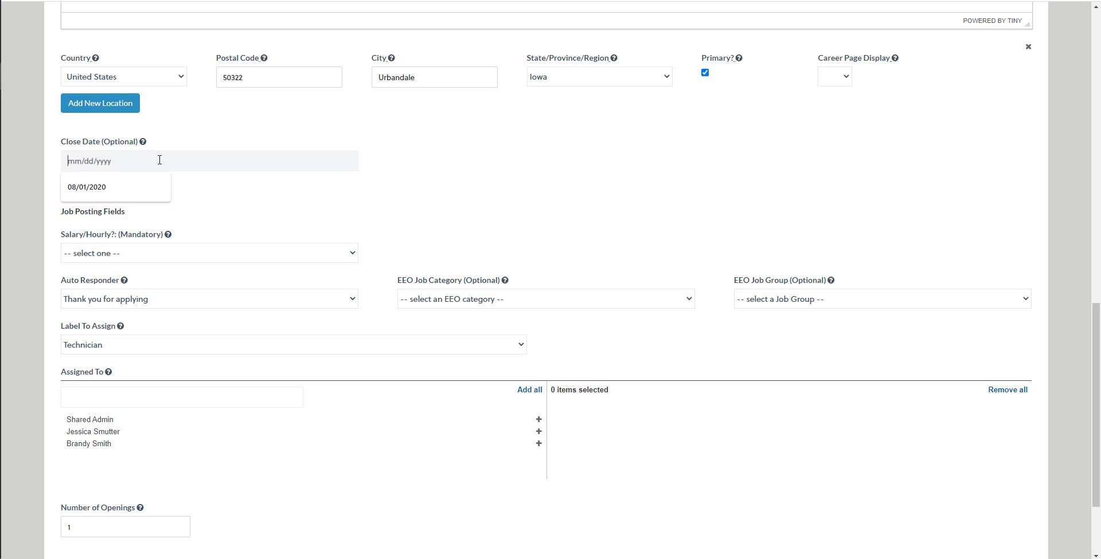
pyautogui.click(405, 168)
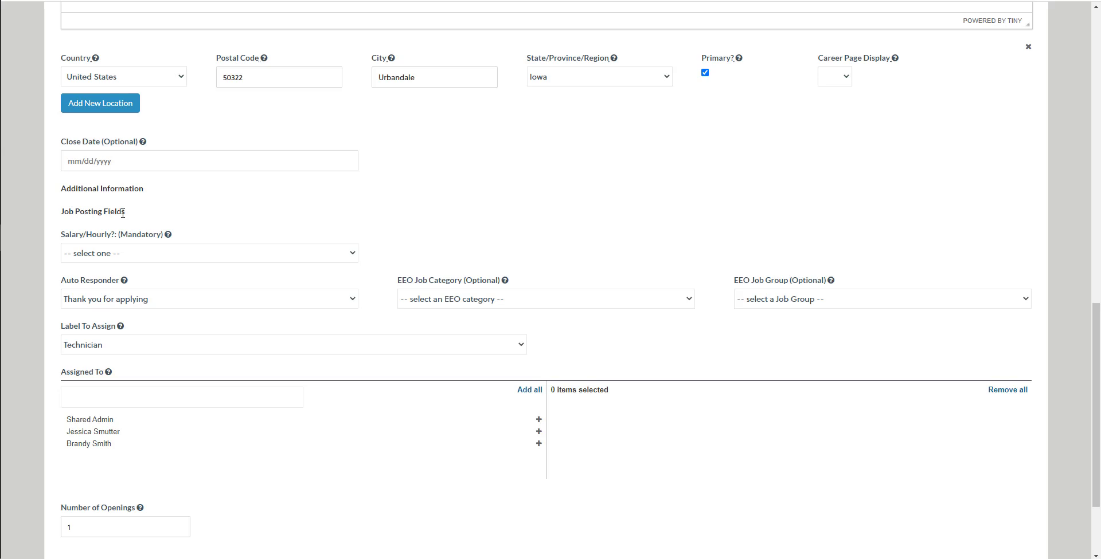
# Look through the choices for Salary/Hourly, EEO Job Category, EEO Job Group and Label To Assign
pyautogui.click(143, 256)
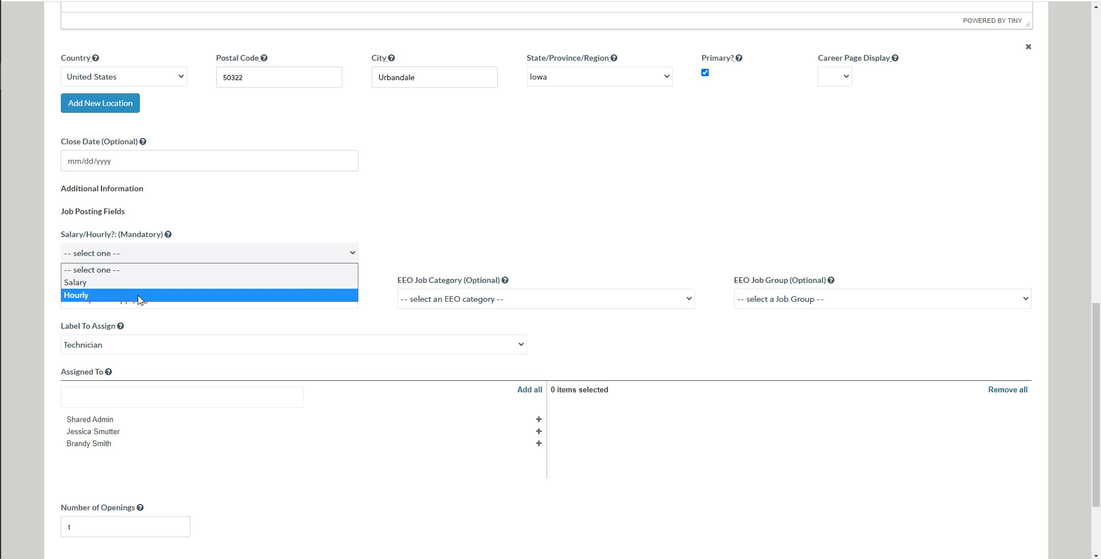
pyautogui.click(153, 257)
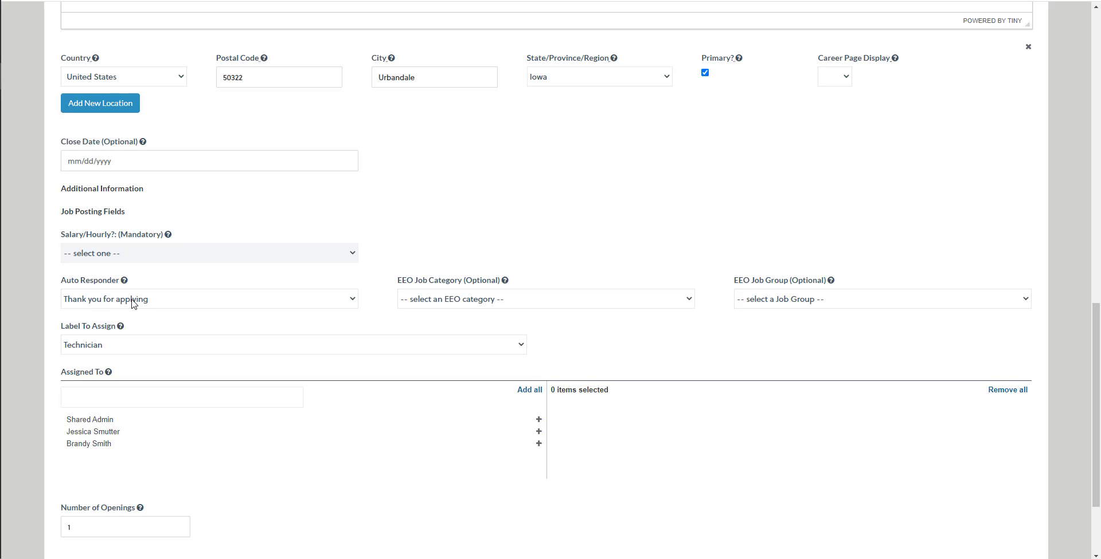
pyautogui.click(481, 302)
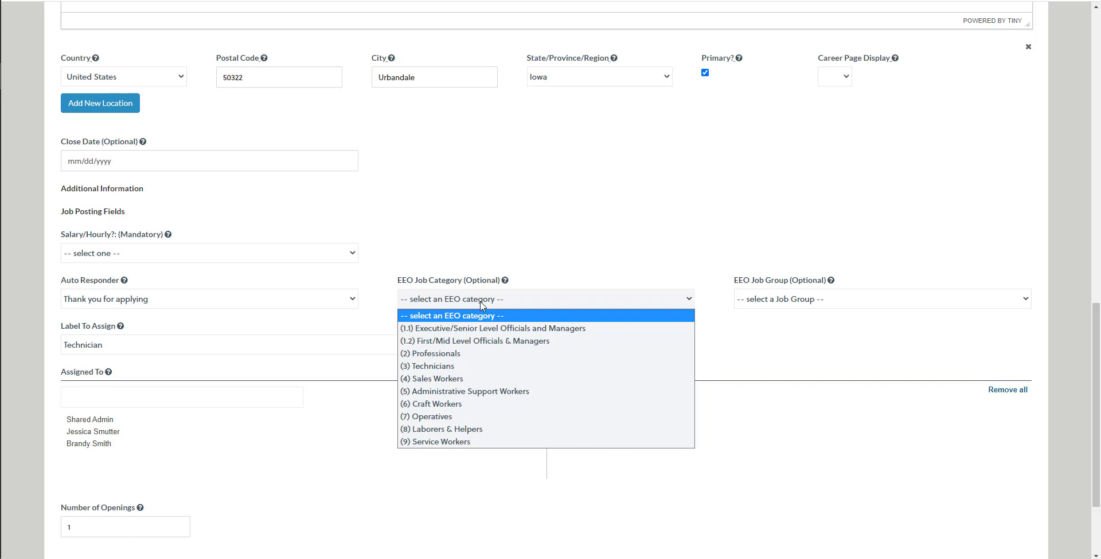
pyautogui.click(611, 276)
pyautogui.click(773, 300)
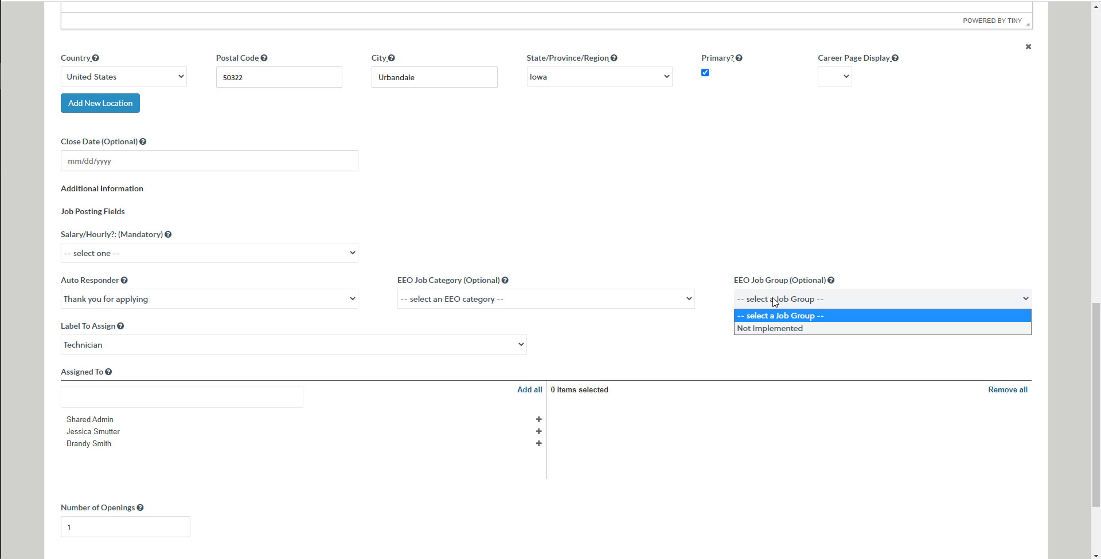
pyautogui.click(697, 321)
pyautogui.click(338, 349)
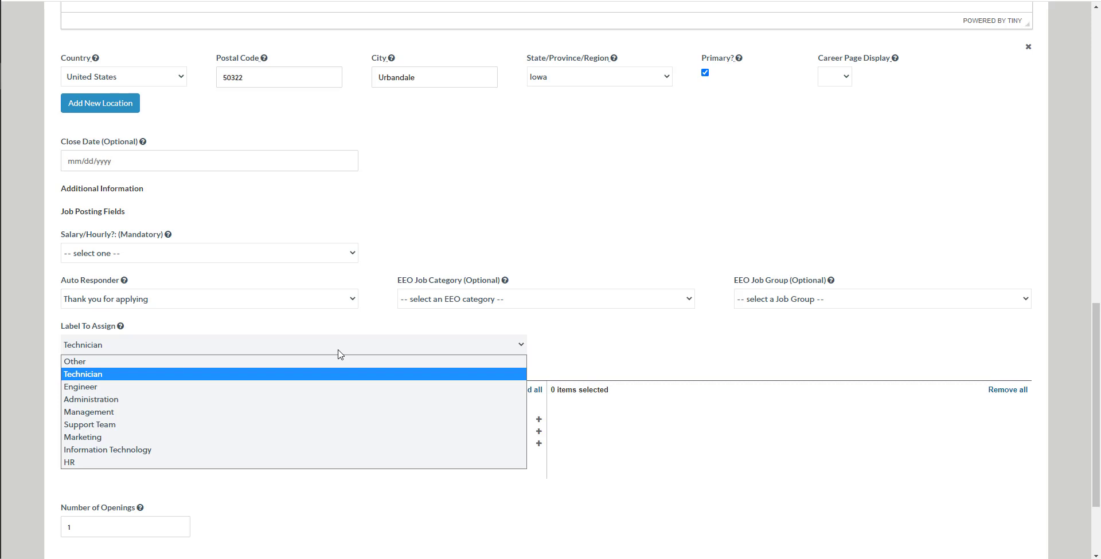
pyautogui.click(338, 354)
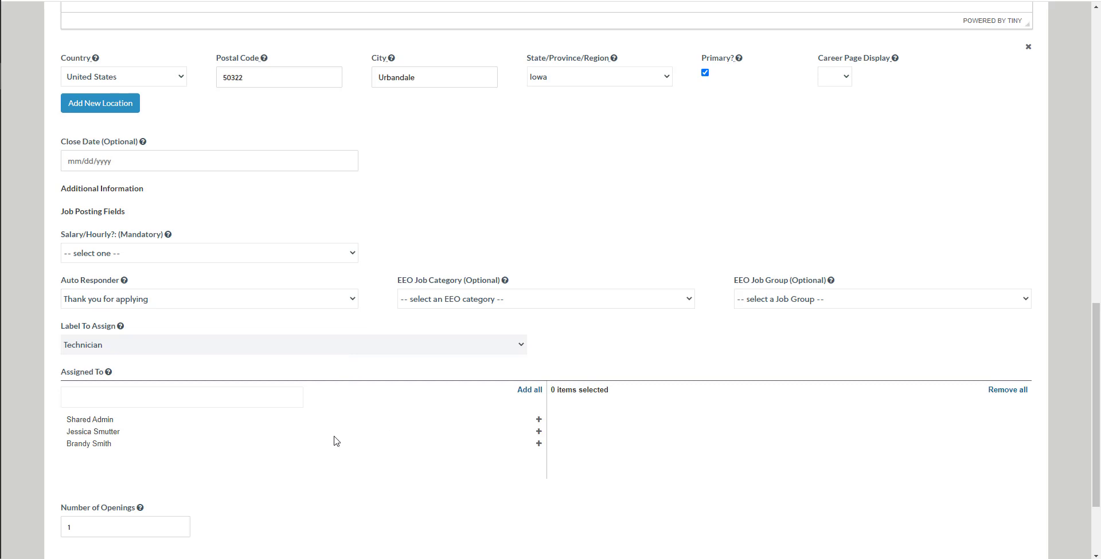
# Assign the job to the two individual users, leaving Shared Admin unassigned
pyautogui.scroll(-1, 335, 441)
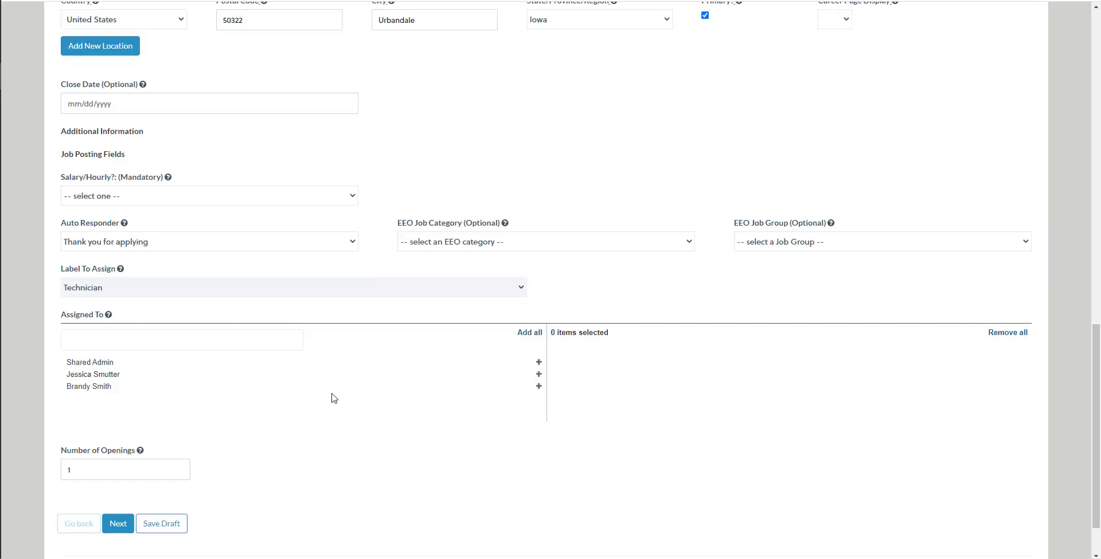
pyautogui.click(538, 376)
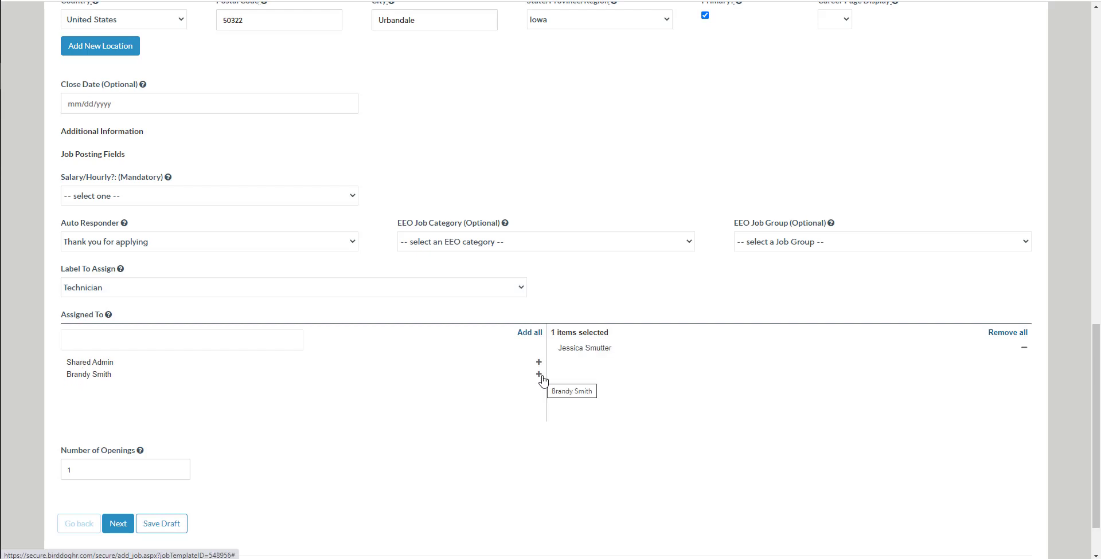
pyautogui.click(538, 375)
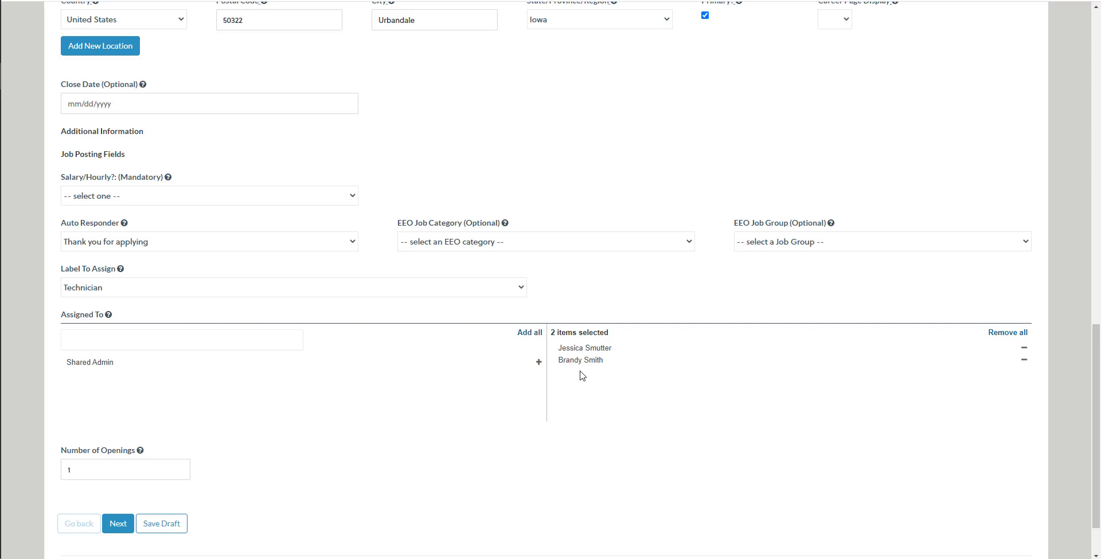
# Keep the number of openings at 1 and continue to the application details
pyautogui.scroll(-2, 582, 375)
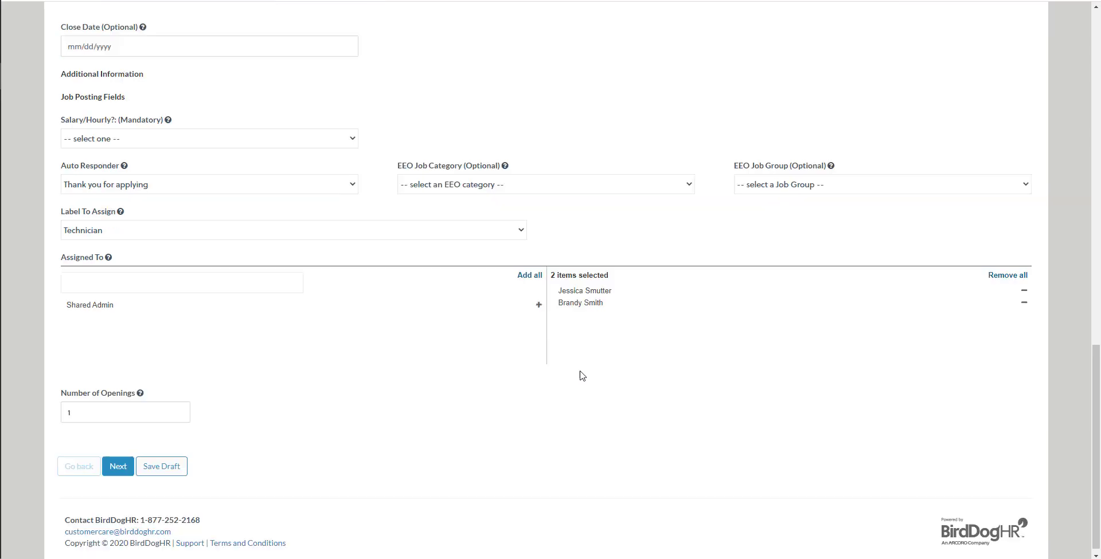
pyautogui.click(95, 406)
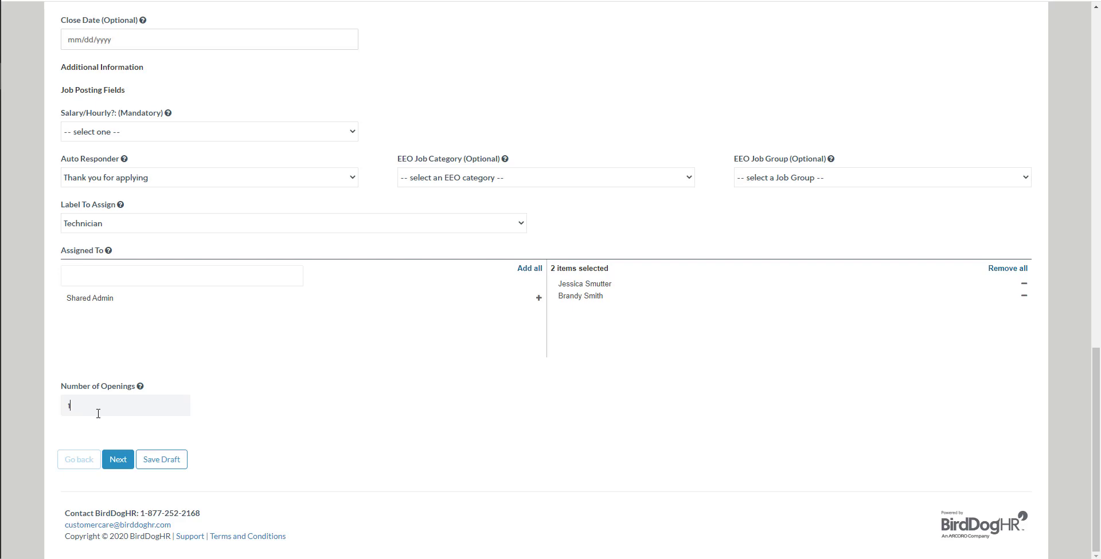
pyautogui.click(119, 462)
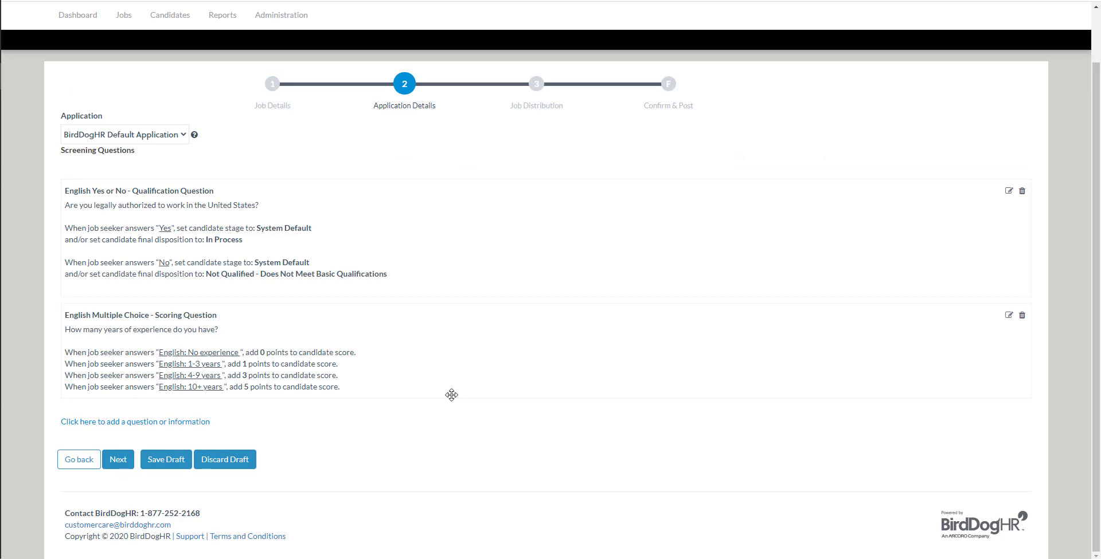
# Check the available application forms, keep BirdDogHR Default Application and continue to the job distribution
pyautogui.click(117, 137)
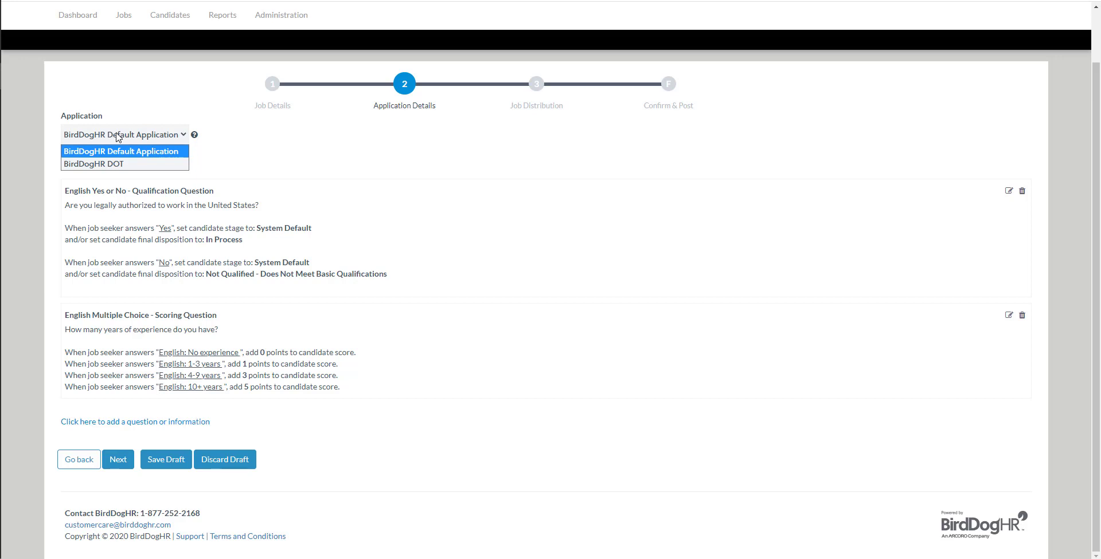
pyautogui.click(117, 136)
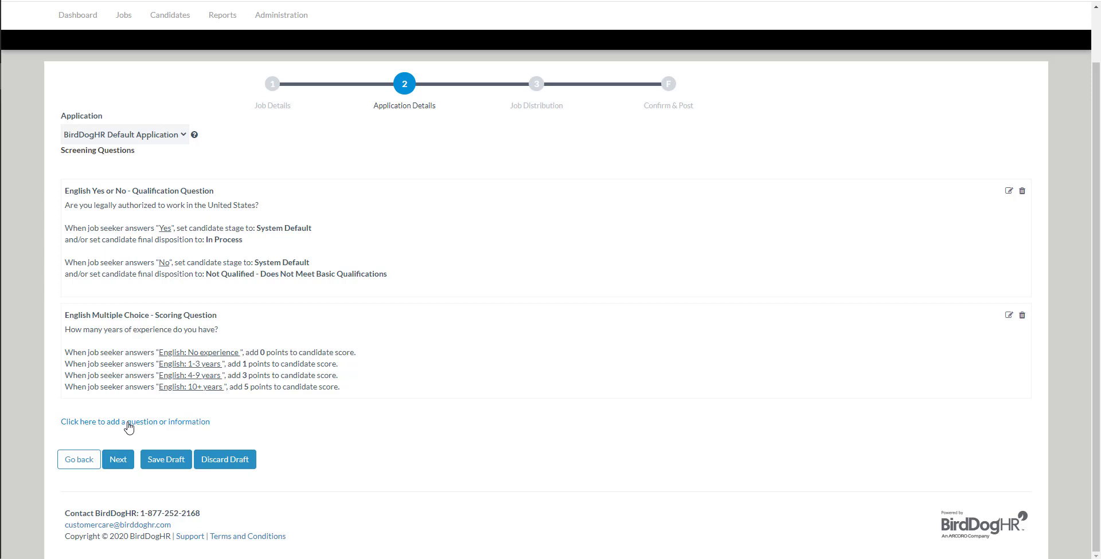
pyautogui.click(118, 466)
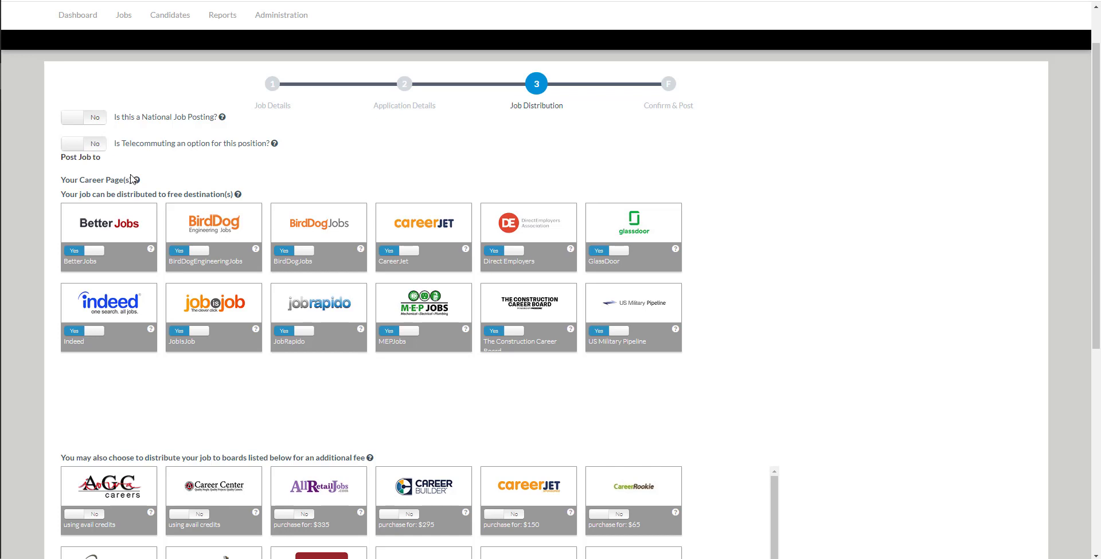
# Examine the free job destinations and the paid job boards, leaving all free destinations enabled and no paid board selected
pyautogui.moveTo(138, 183)
pyautogui.scroll(-2, 152, 186)
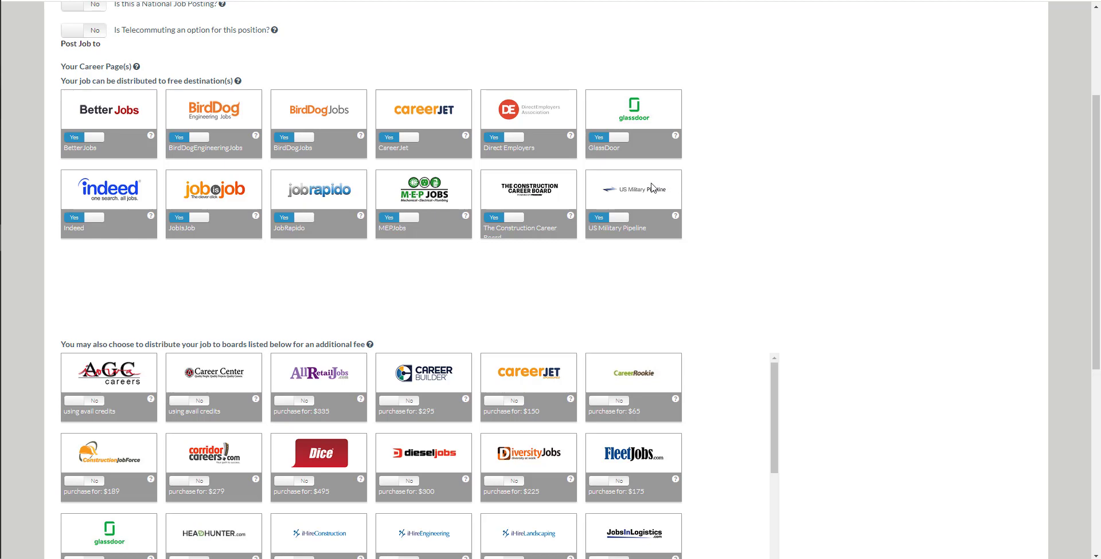
pyautogui.click(619, 219)
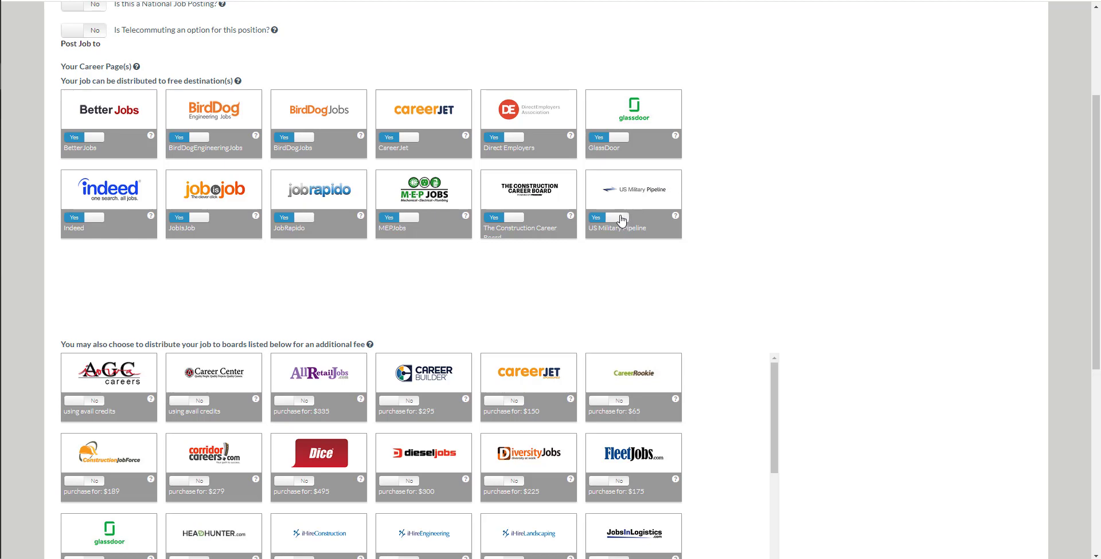
pyautogui.click(518, 218)
pyautogui.scroll(-4, 486, 296)
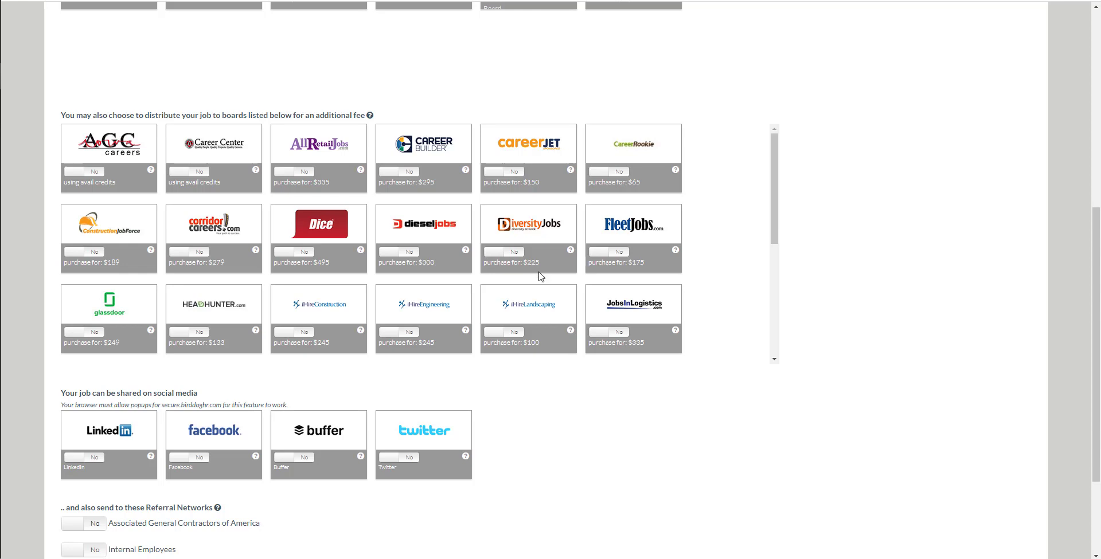
pyautogui.scroll(-2, 542, 272)
pyautogui.scroll(-3, 596, 428)
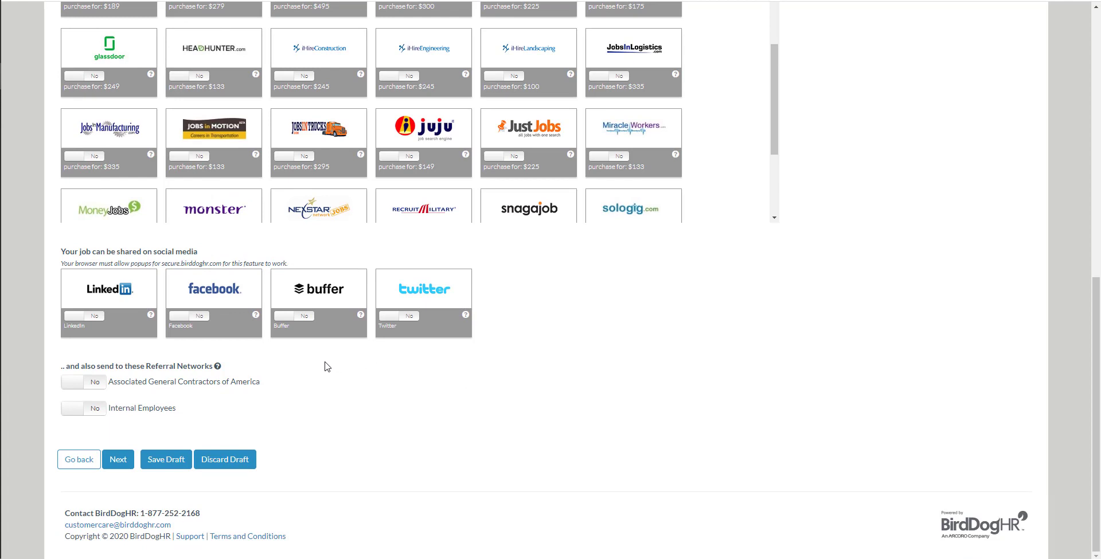
# Enable sharing on Facebook and sending to Associated General Contractors of America and Internal Employees, and continue to the confirmation stage
pyautogui.click(195, 317)
pyautogui.click(87, 387)
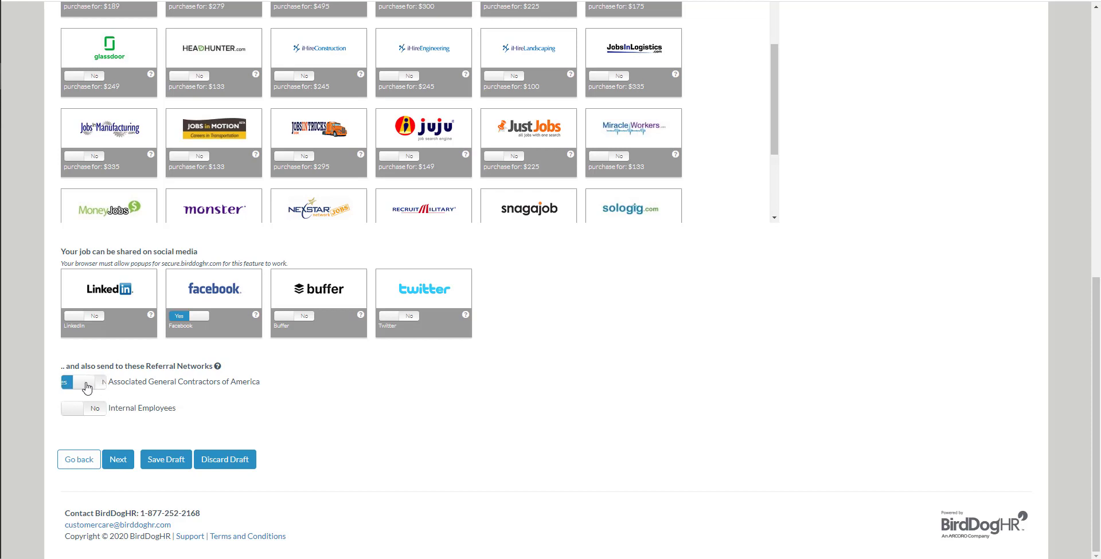
pyautogui.click(96, 412)
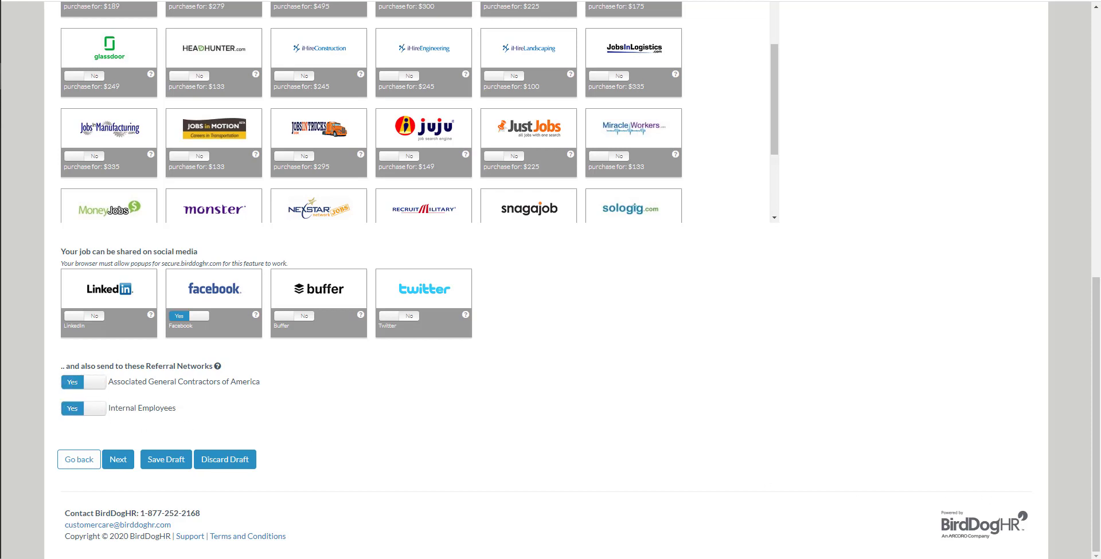
pyautogui.click(119, 461)
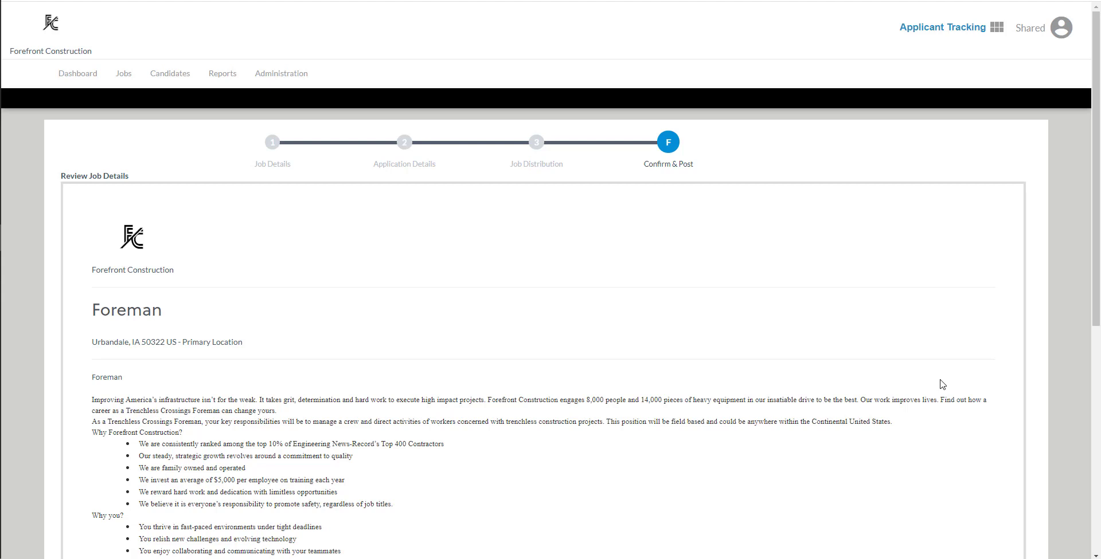
# Review the Foreman job description and check its Additional Details, Application Details and Job Distribution summaries
pyautogui.scroll(-5, 942, 385)
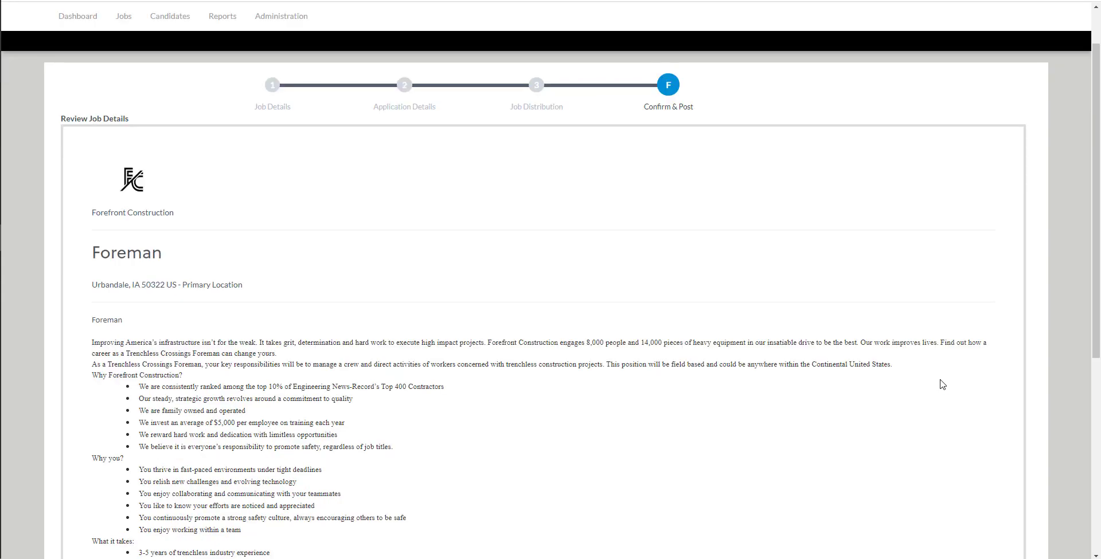
pyautogui.scroll(-1, 942, 384)
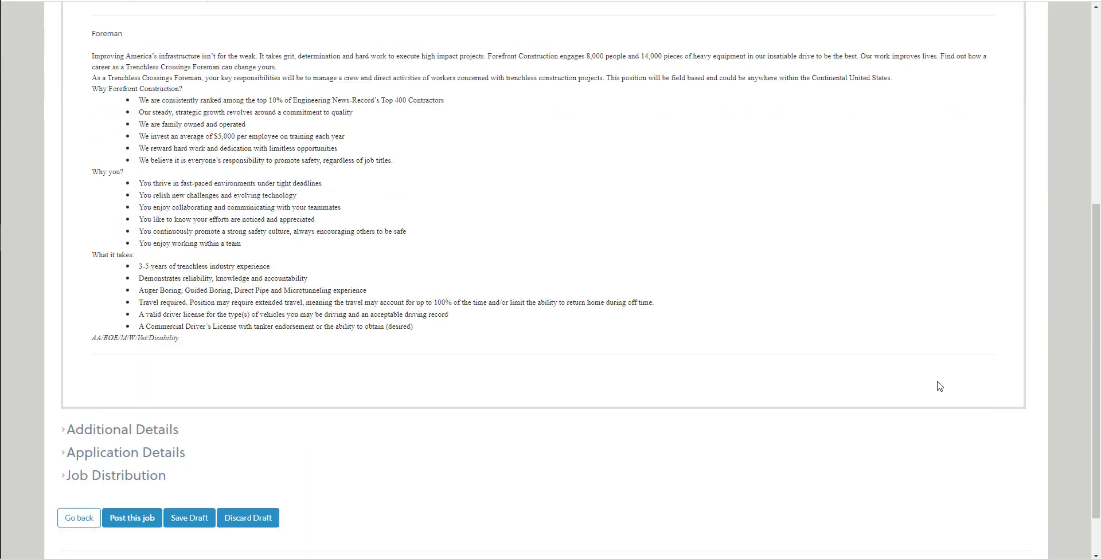
pyautogui.scroll(-1, 938, 385)
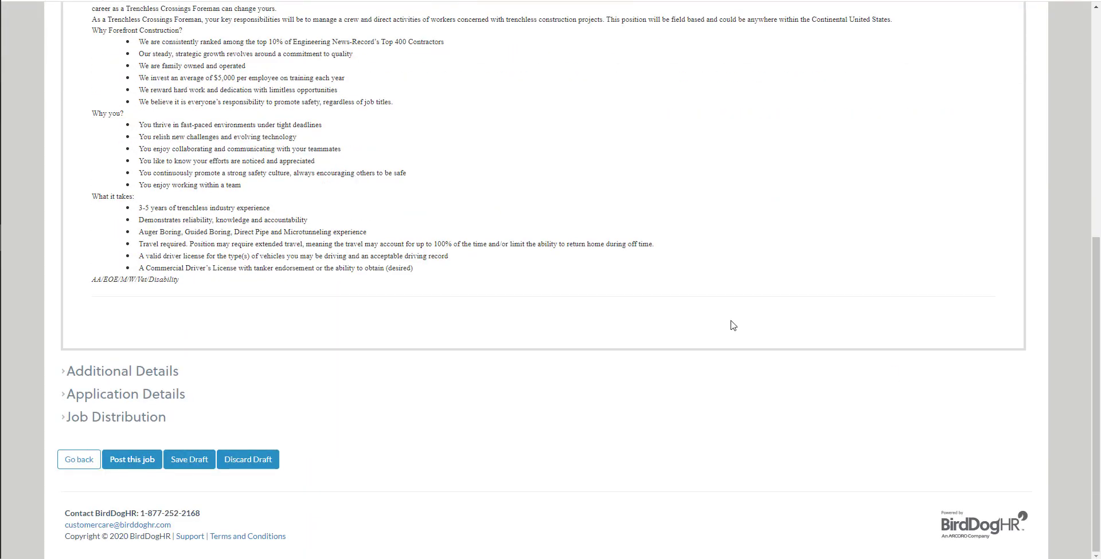
pyautogui.click(66, 376)
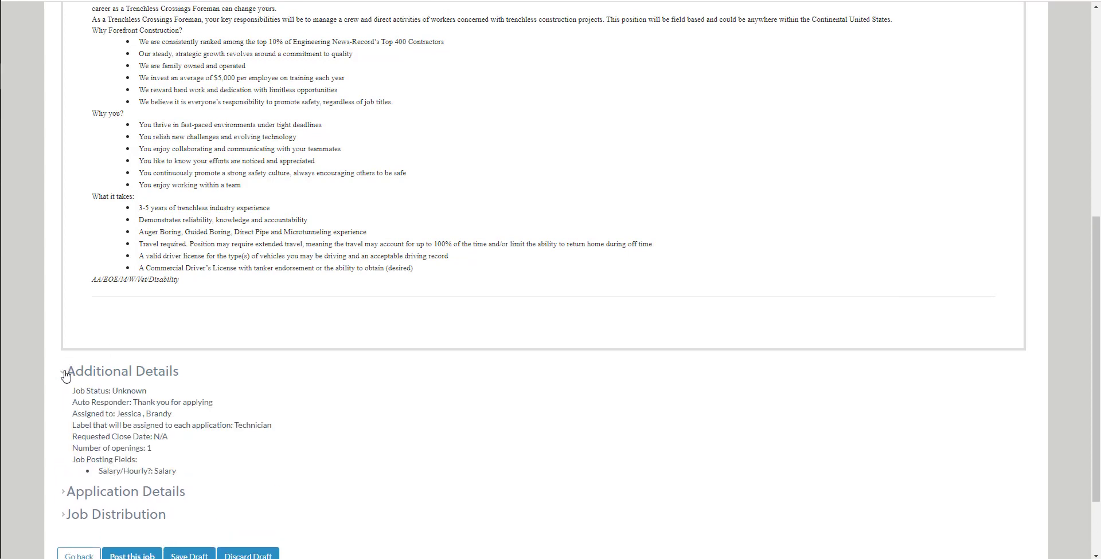
pyautogui.click(65, 376)
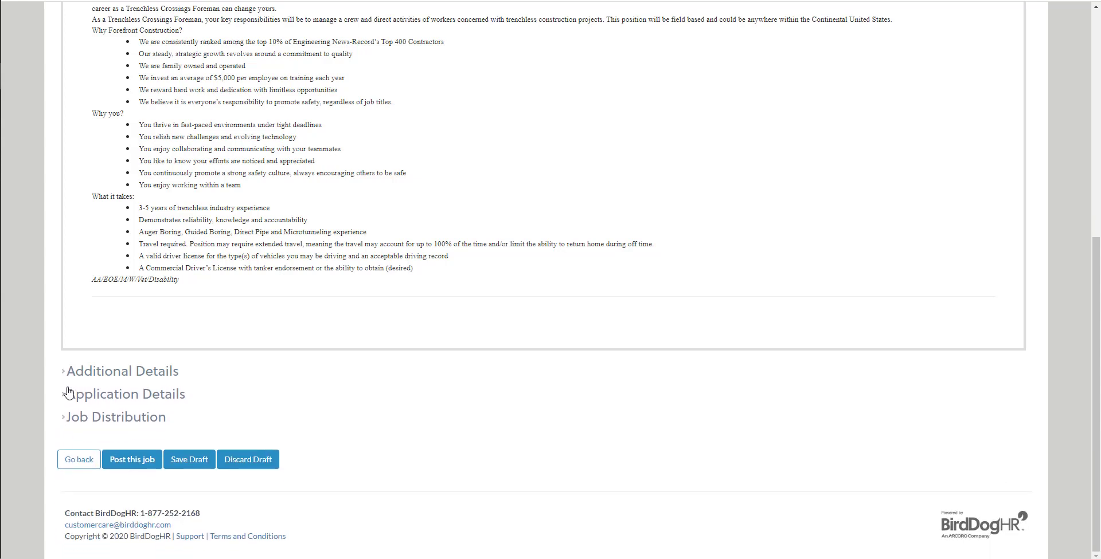
pyautogui.click(63, 396)
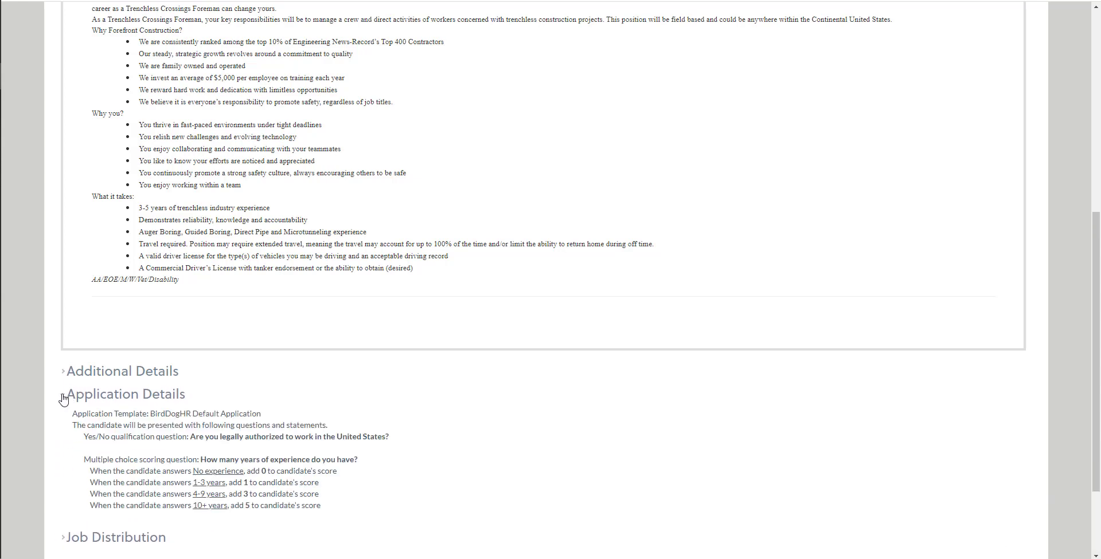
pyautogui.click(63, 397)
pyautogui.click(65, 421)
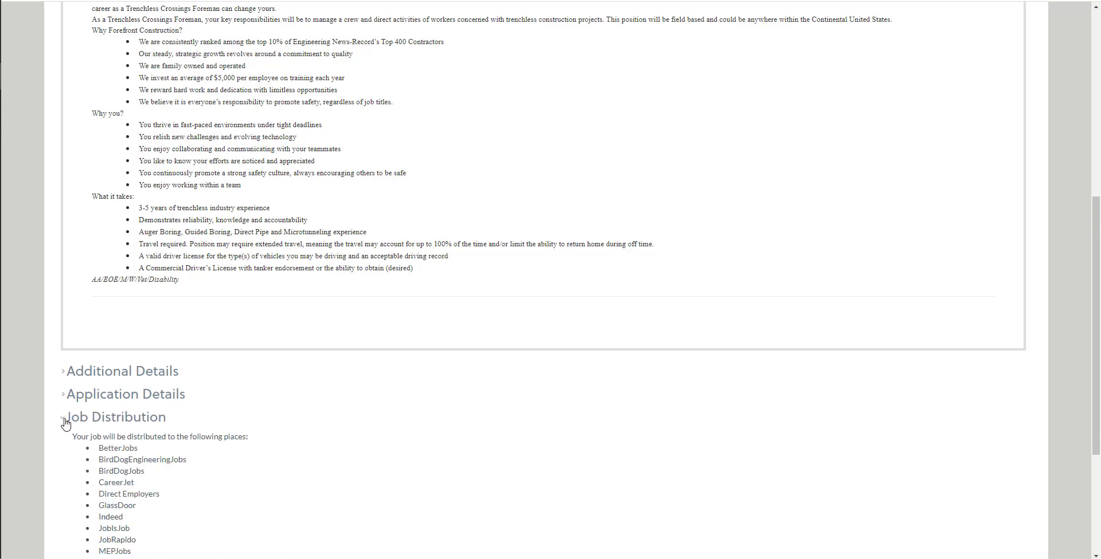
pyautogui.scroll(-2, 65, 425)
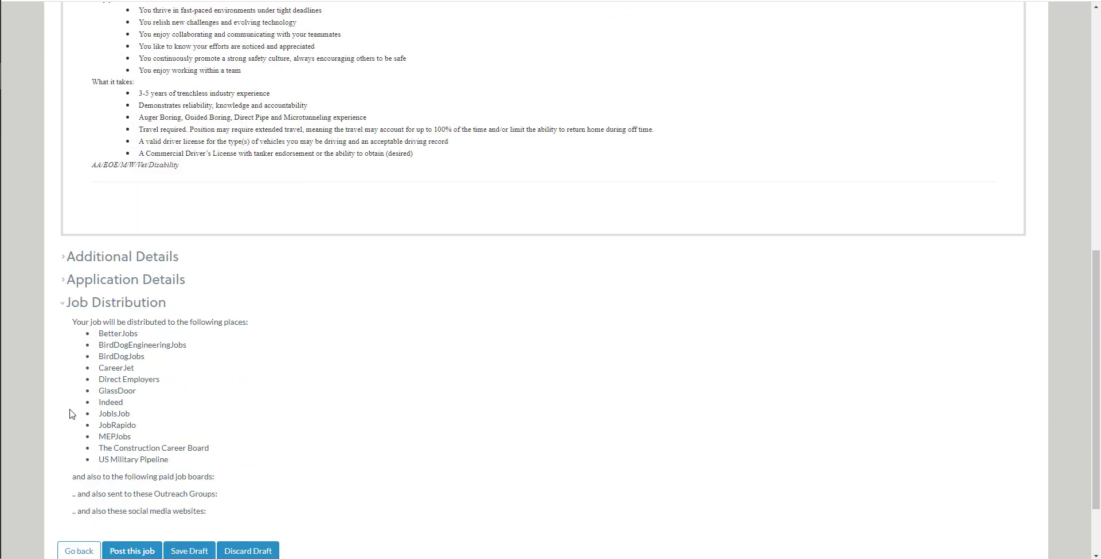
pyautogui.click(66, 306)
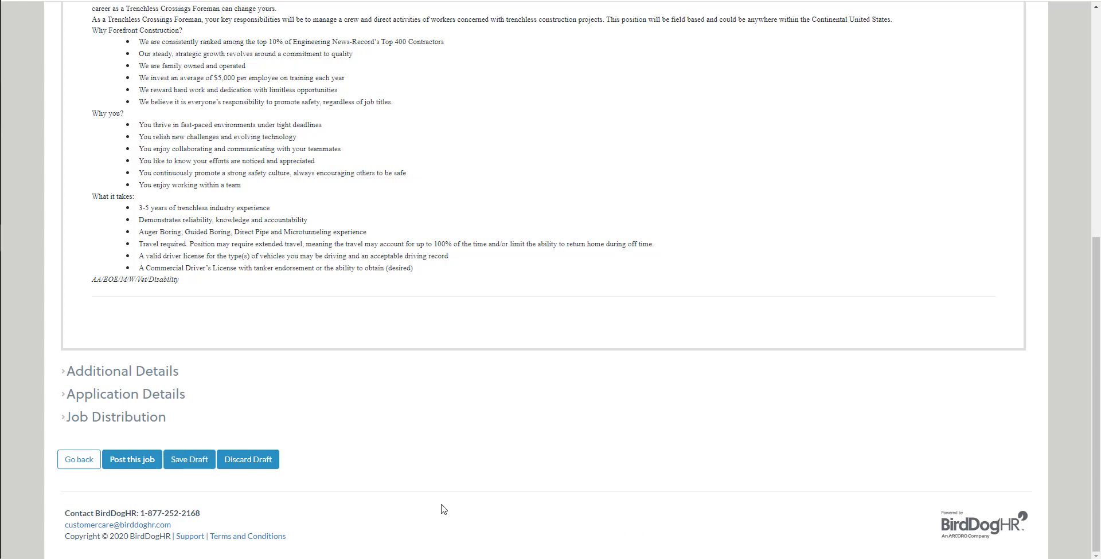
# Post the Foreman job and go to the jobs overview
pyautogui.click(134, 467)
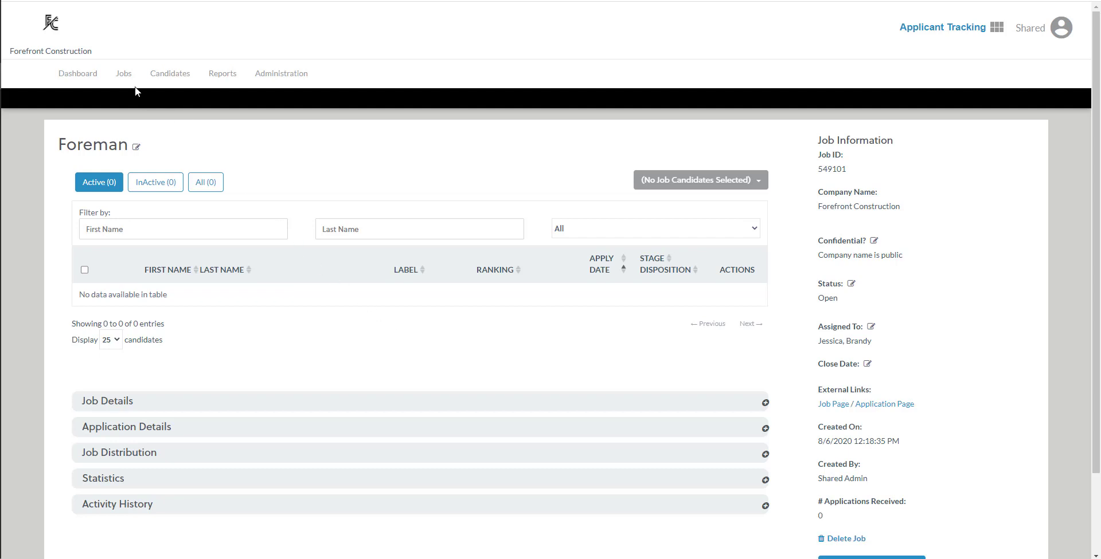
pyautogui.click(125, 75)
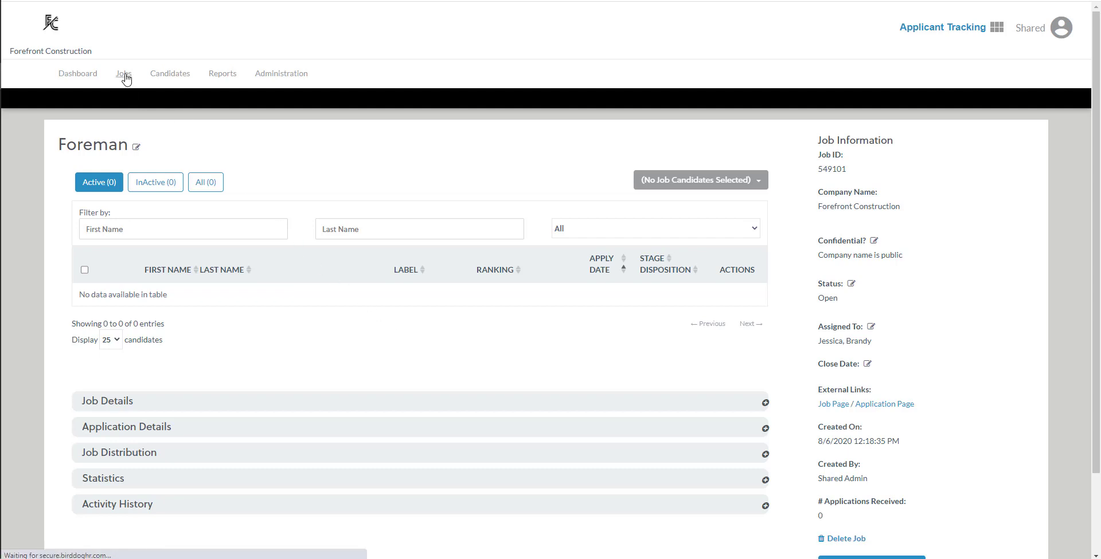